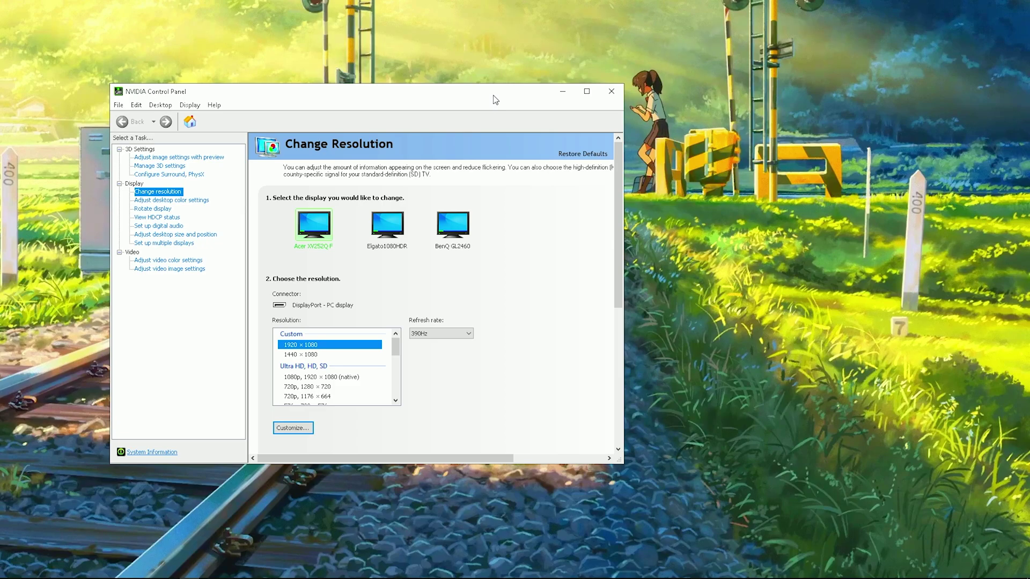
drag(495, 101, 405, 79)
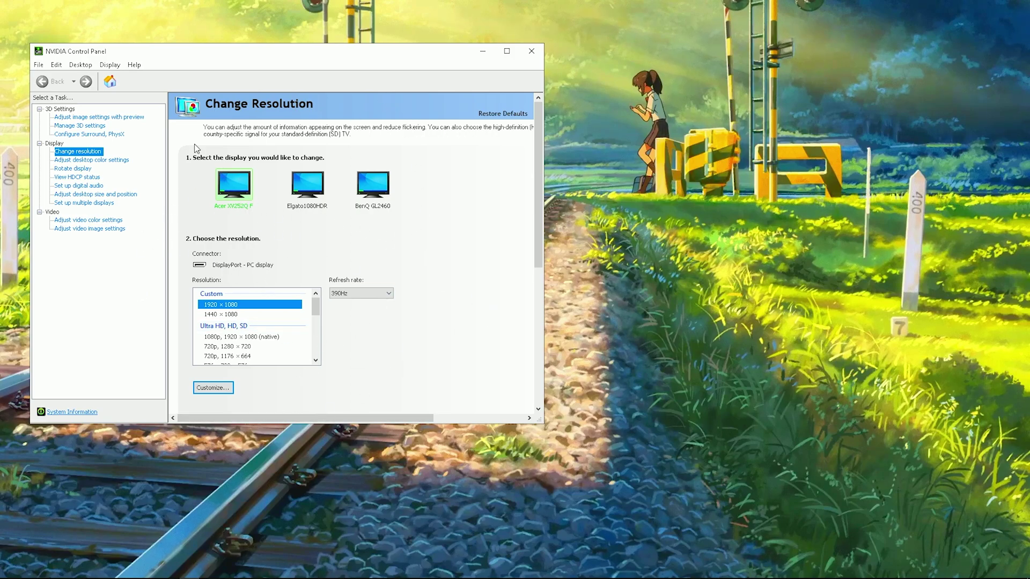
click(227, 388)
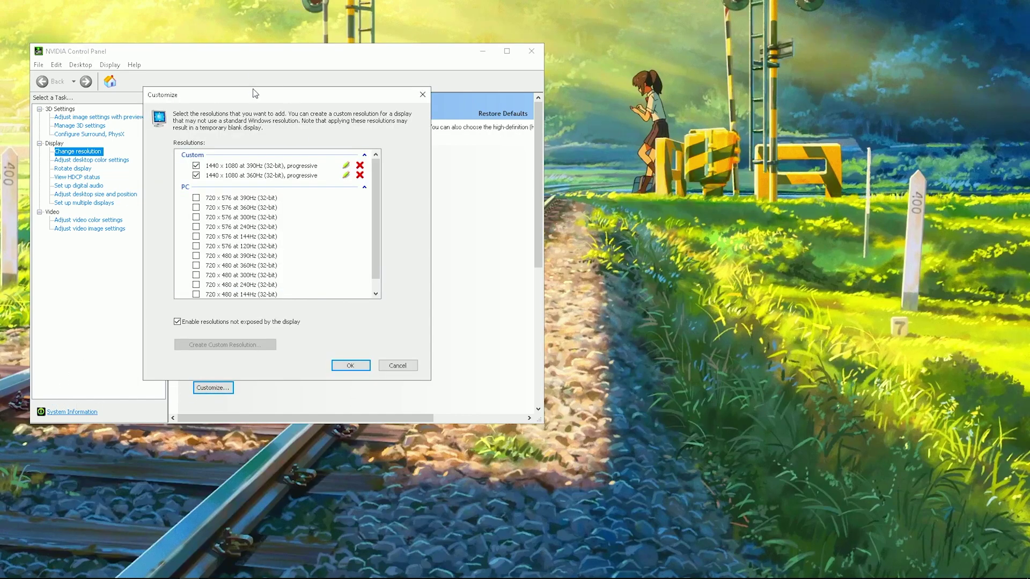
drag(245, 96, 457, 113)
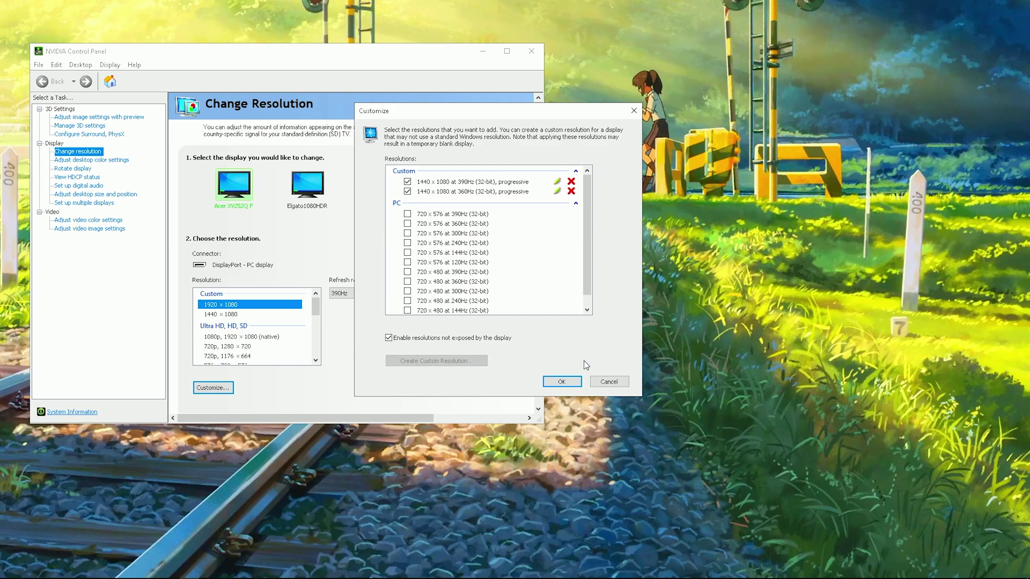
click(622, 384)
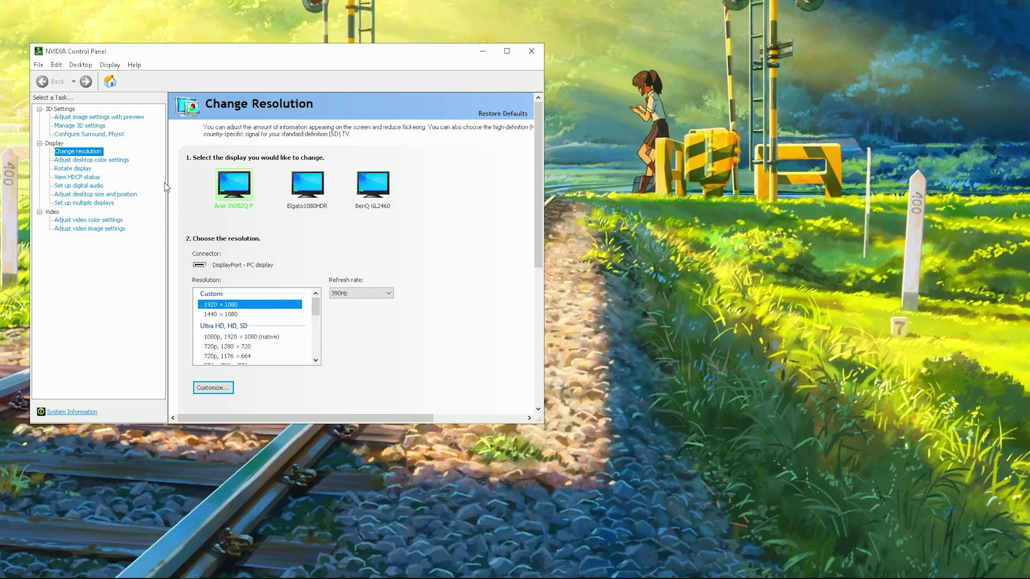
click(87, 204)
scroll(327, 370, down, 2)
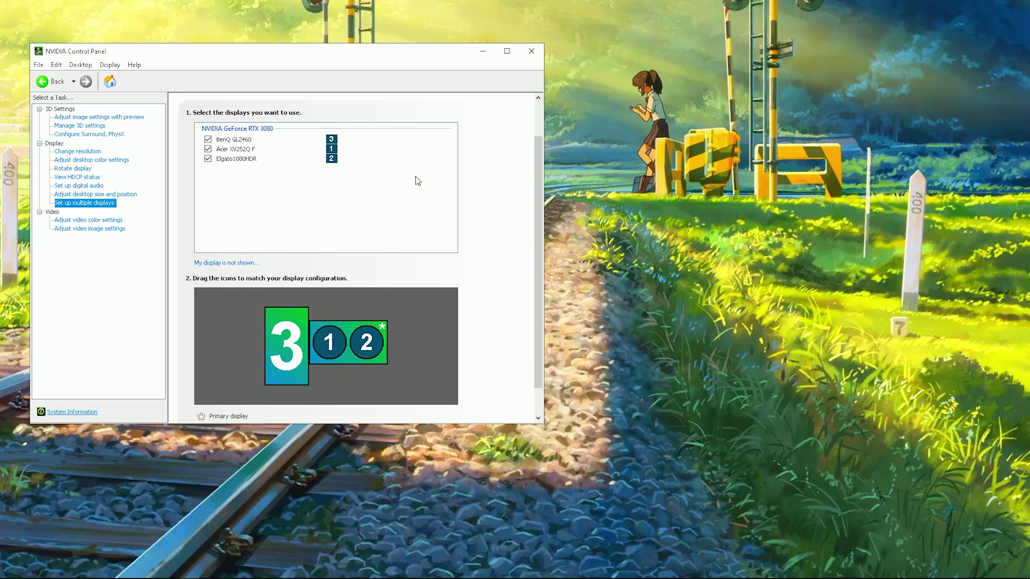
scroll(538, 172, up, 2)
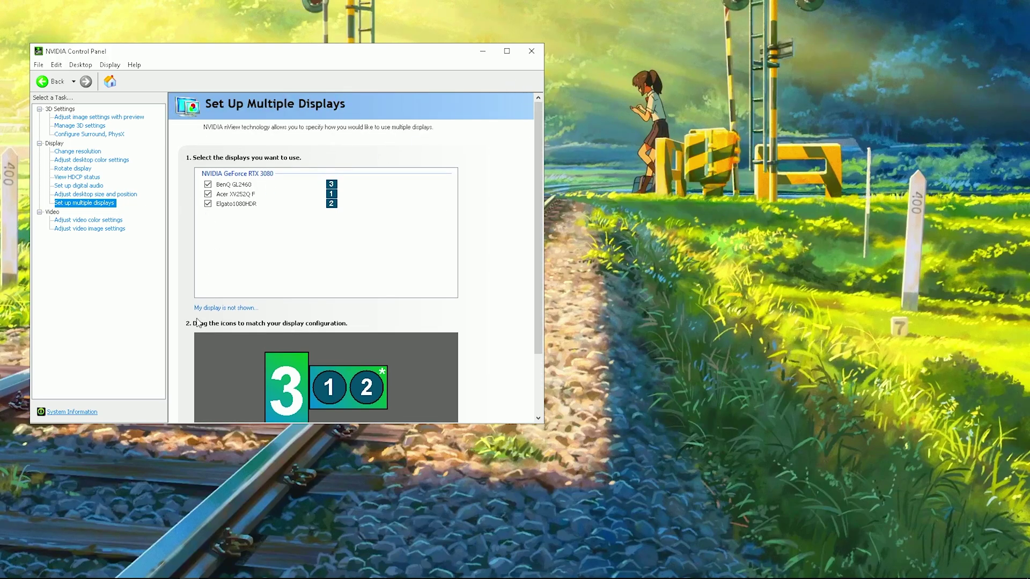
click(81, 152)
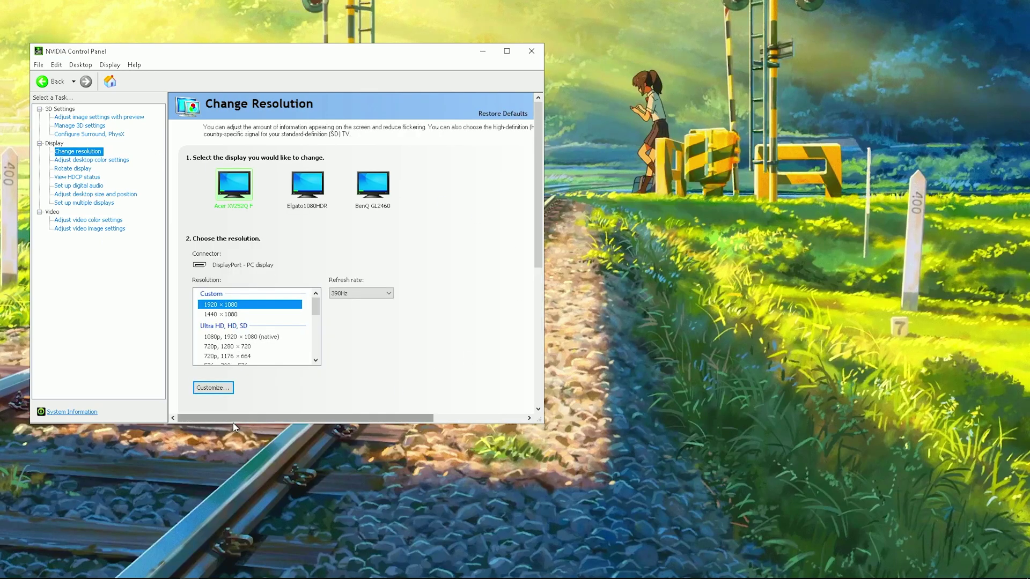
click(213, 387)
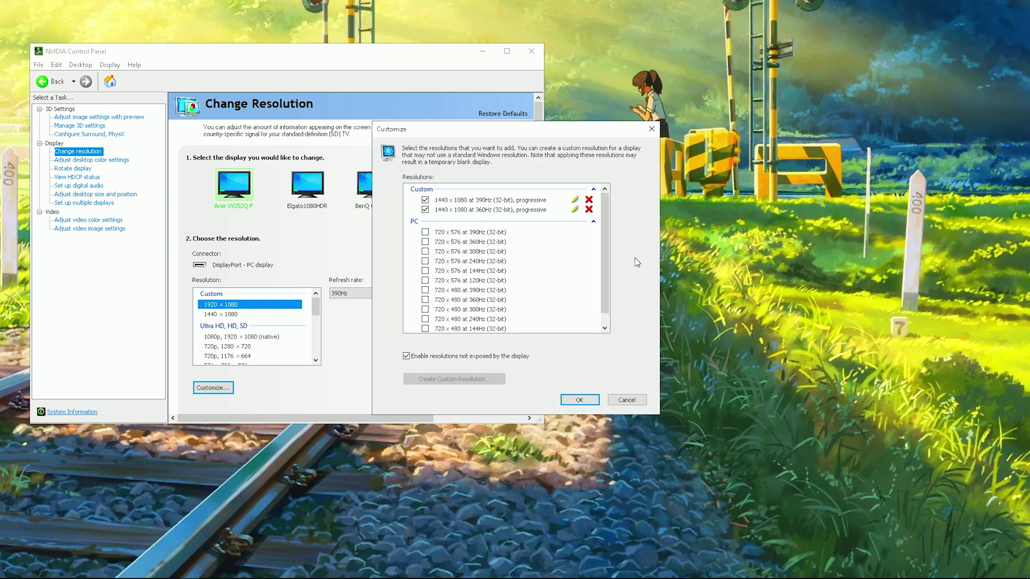
click(627, 400)
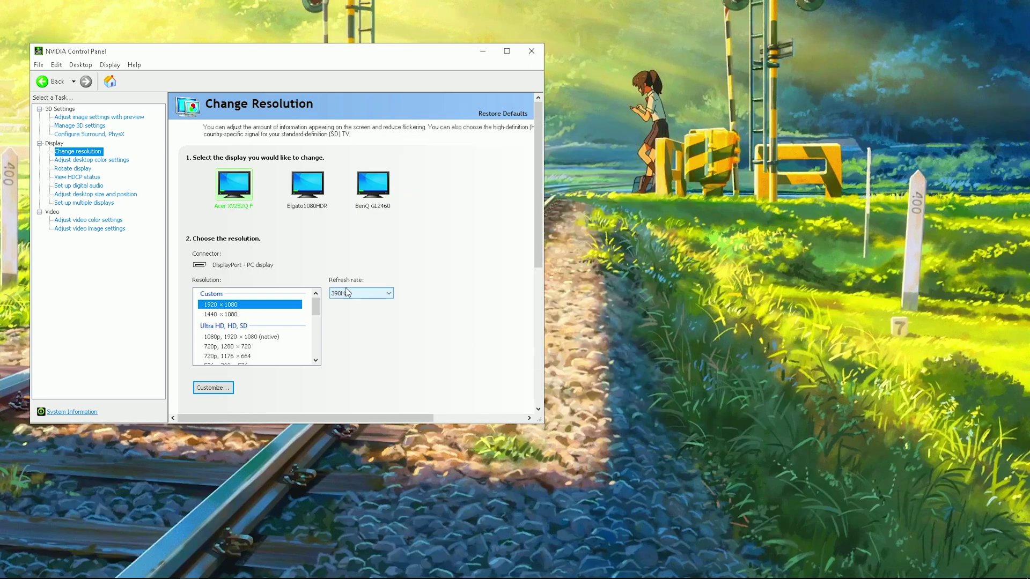
click(86, 204)
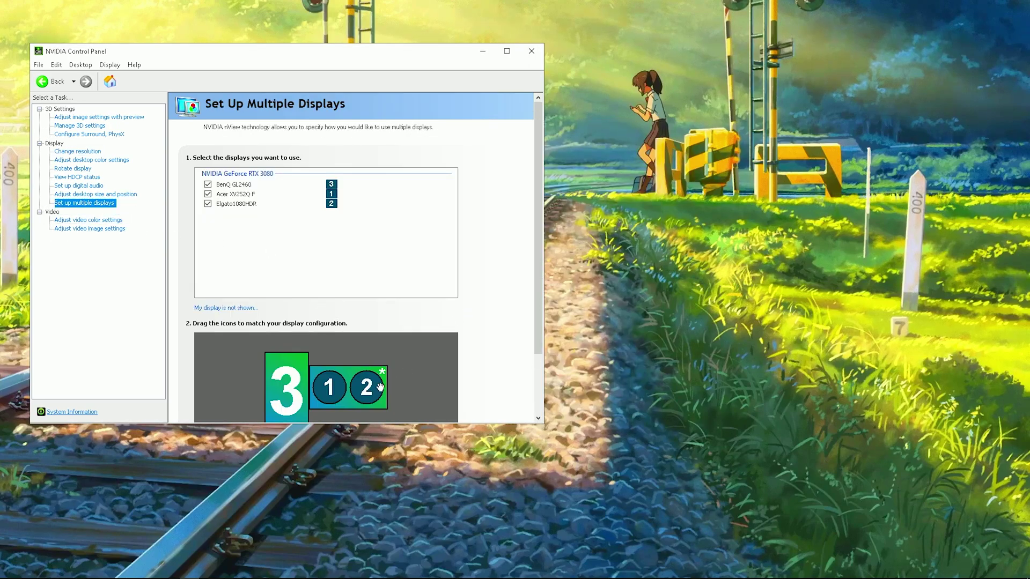
right_click(336, 380)
mouse_move(377, 432)
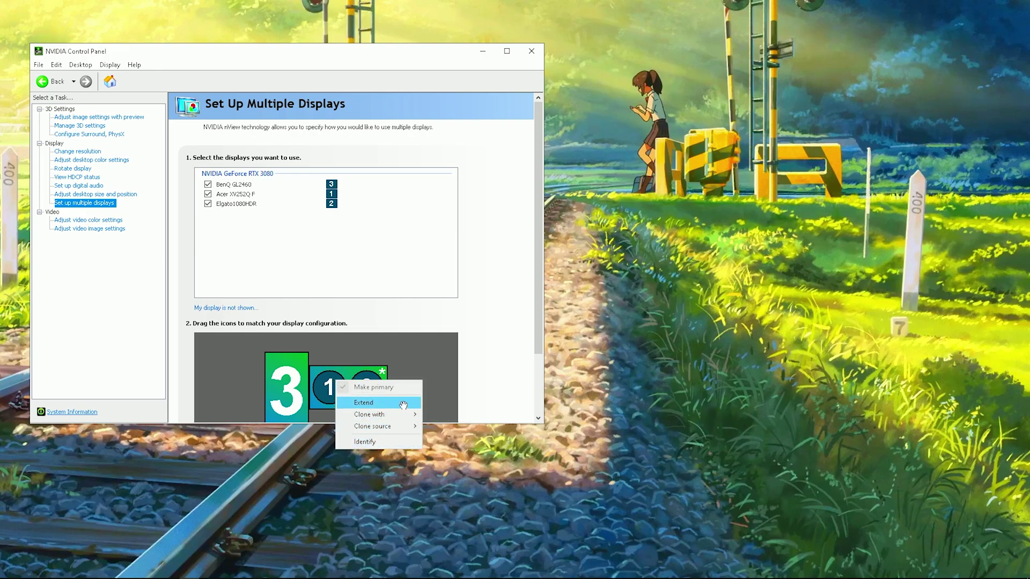
click(81, 152)
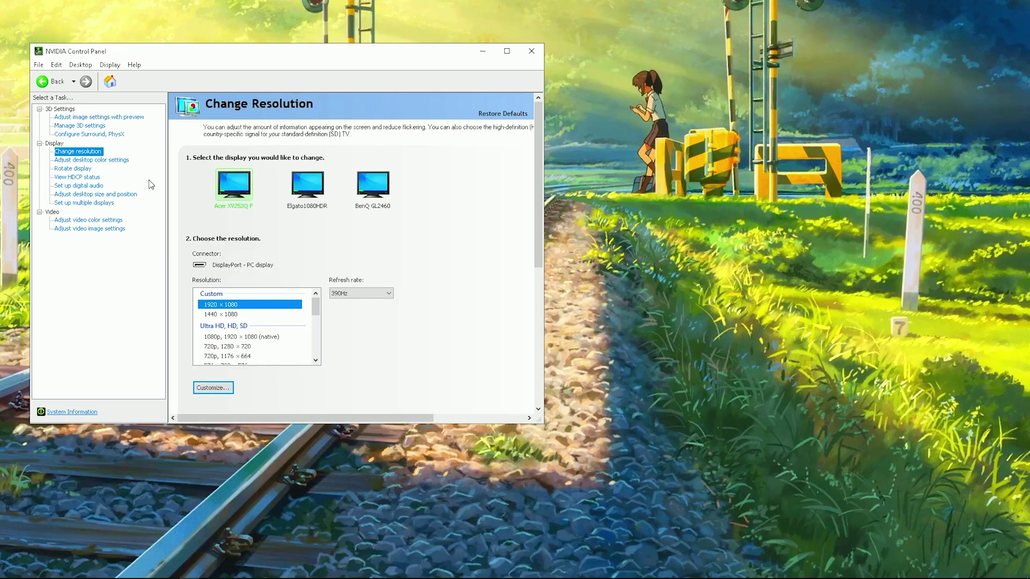
Open the 1440 × 1080 at 390Hz custom resolution for editing
click(208, 391)
drag(260, 101, 455, 113)
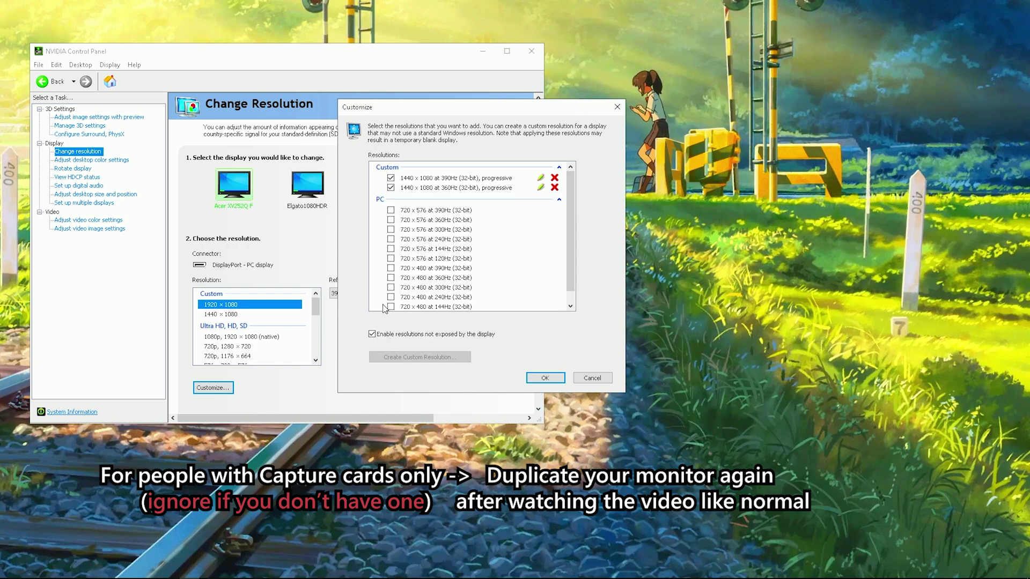
click(540, 178)
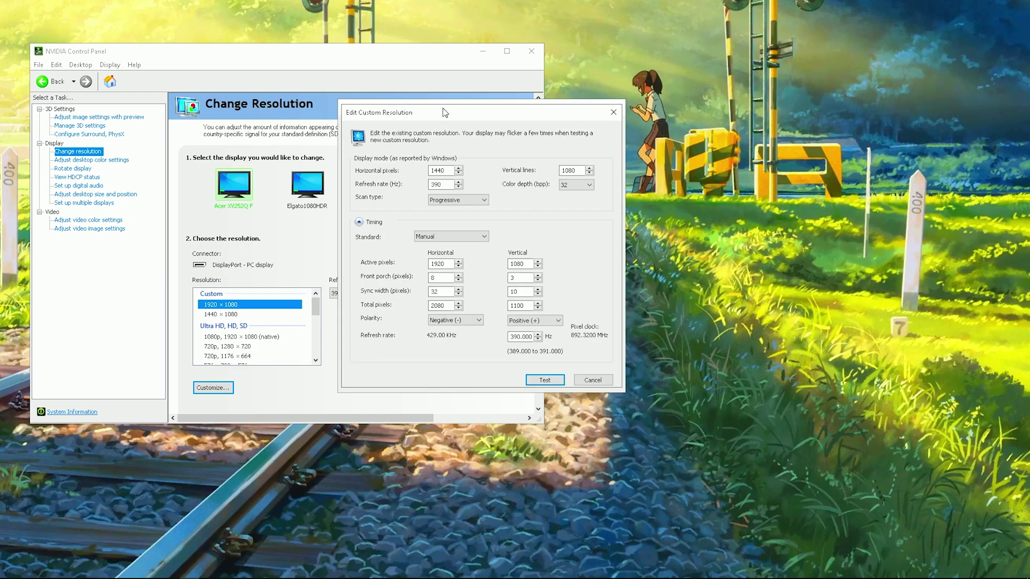
drag(443, 112, 202, 101)
drag(273, 105, 259, 112)
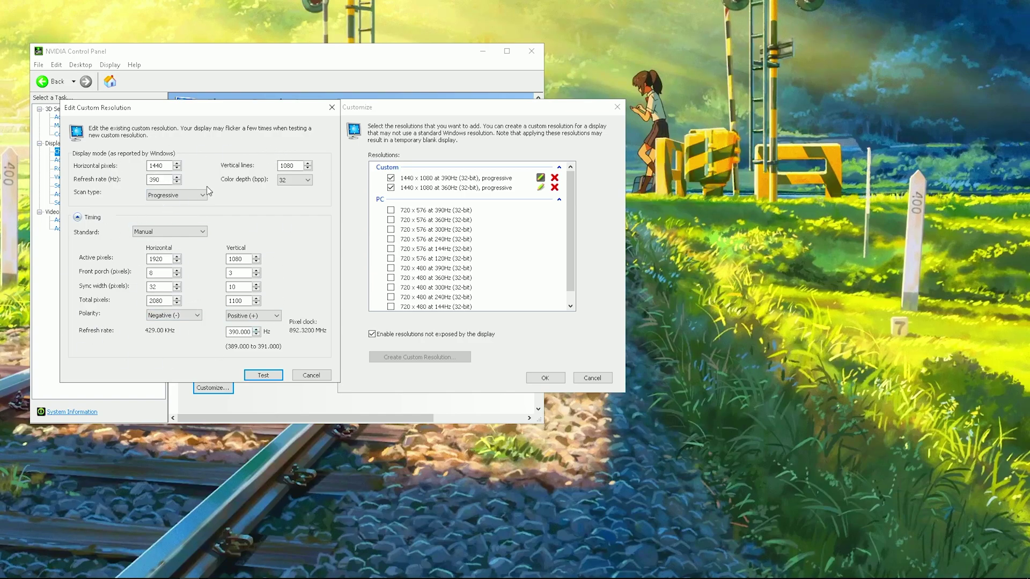
Change the horizontal pixels from 1440 to 1920
double_click(161, 166)
text(1920)
click(168, 180)
click(175, 197)
Switch the timing standard to Automatic and then back to Manual
click(199, 232)
click(159, 241)
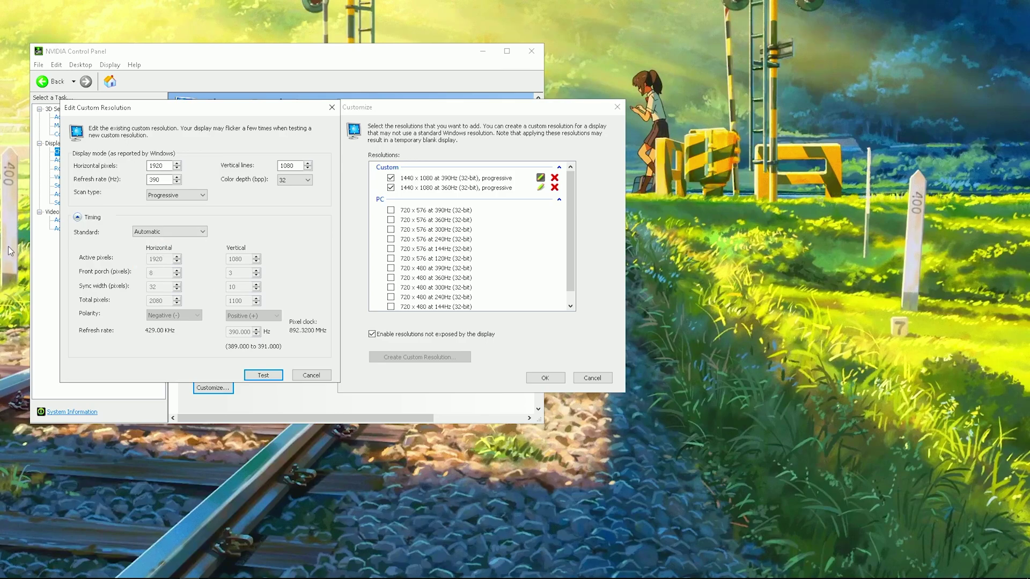
click(167, 232)
click(152, 276)
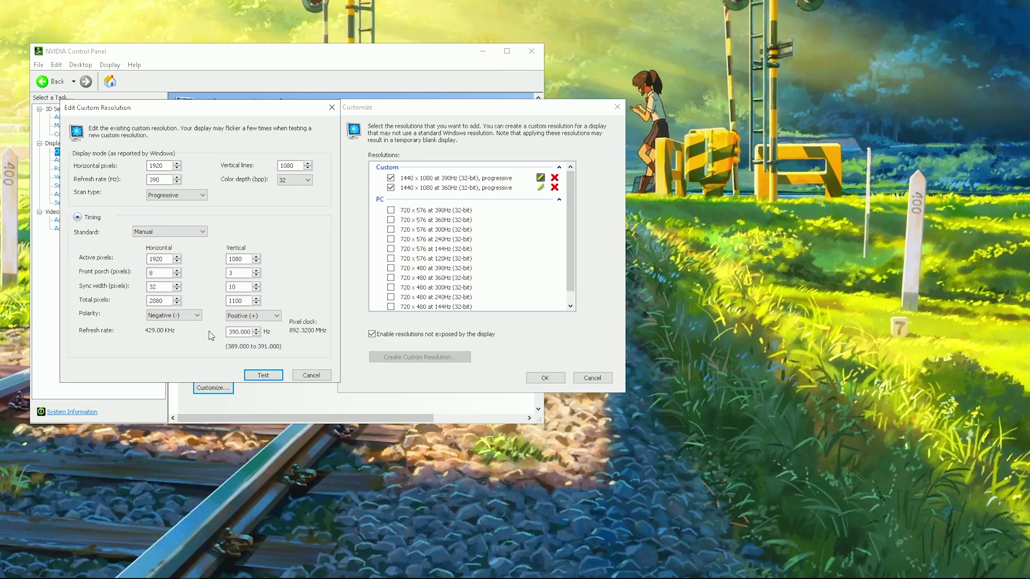
click(172, 261)
Set horizontal sync polarity to Negative and vertical to Positive, then test the timing
click(160, 316)
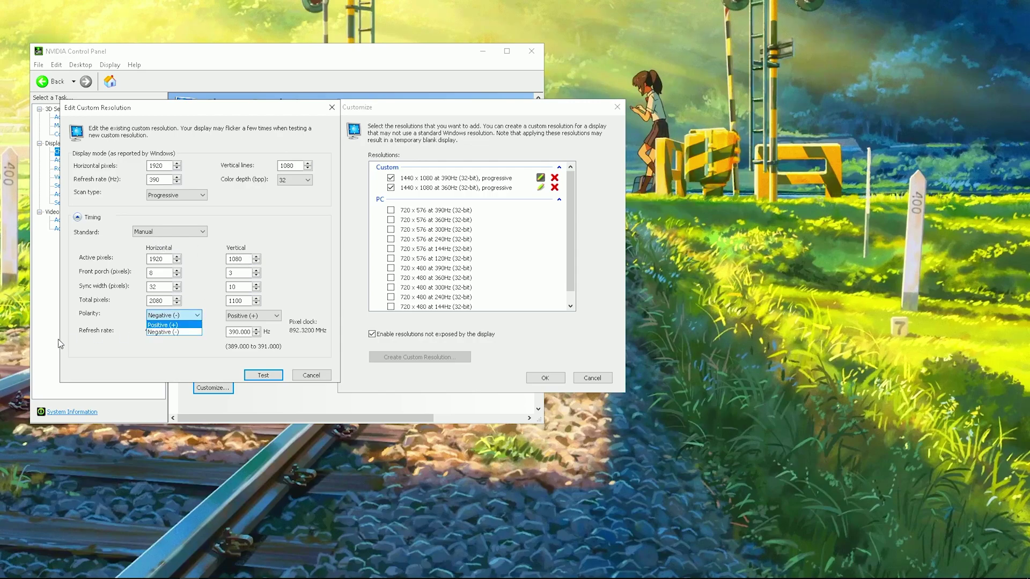
click(161, 332)
click(252, 316)
click(244, 332)
click(166, 317)
click(161, 324)
click(175, 316)
click(176, 333)
click(252, 316)
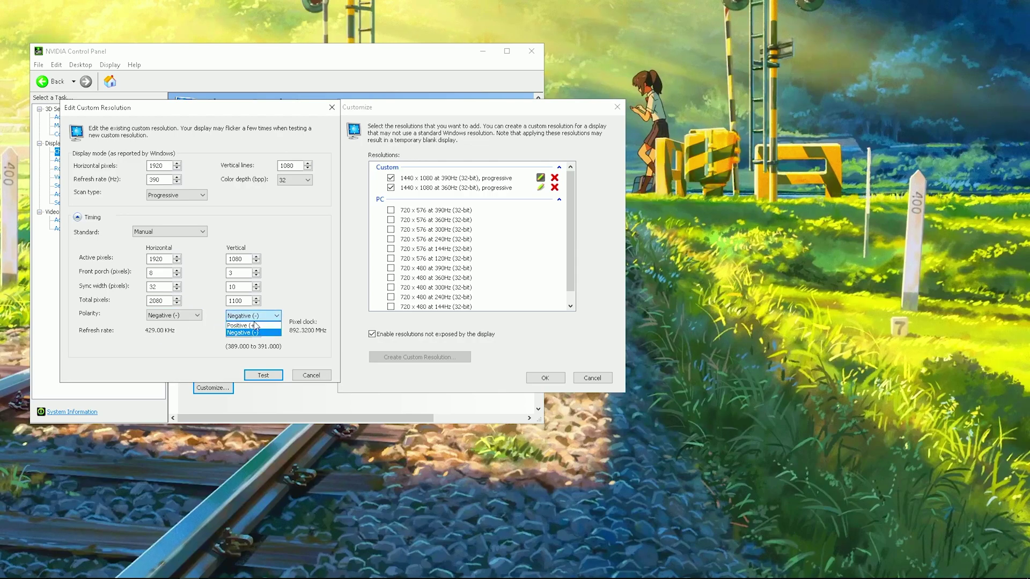
click(244, 325)
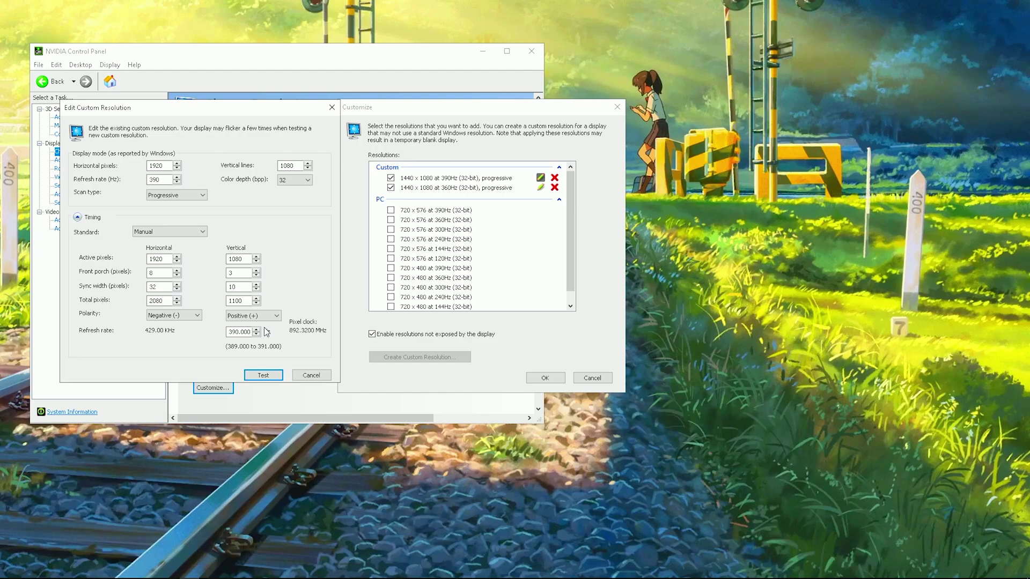
click(263, 375)
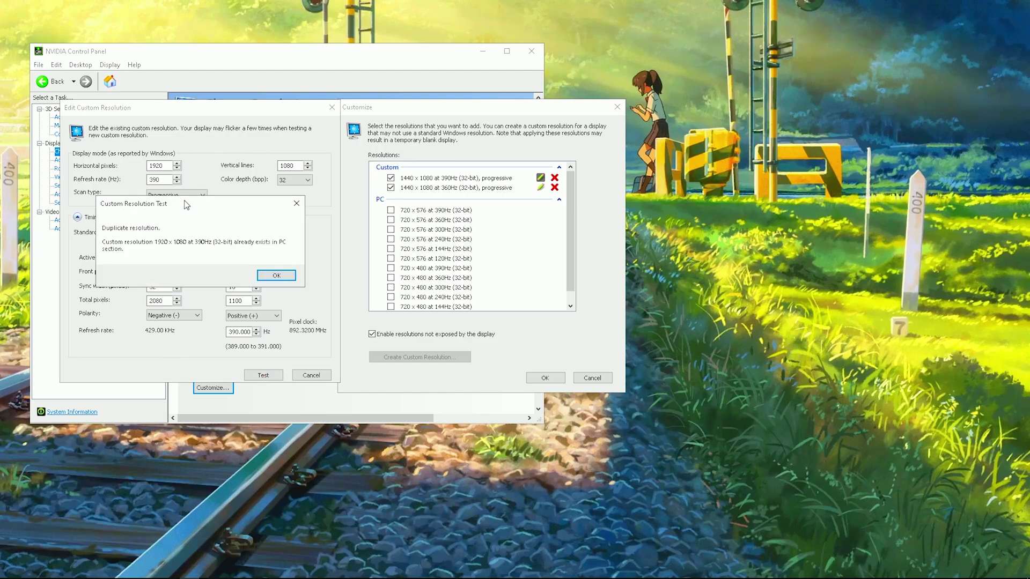
Dismiss the duplicate-resolution message and cancel the 1920 × 1080 resolution edits
drag(186, 205, 384, 207)
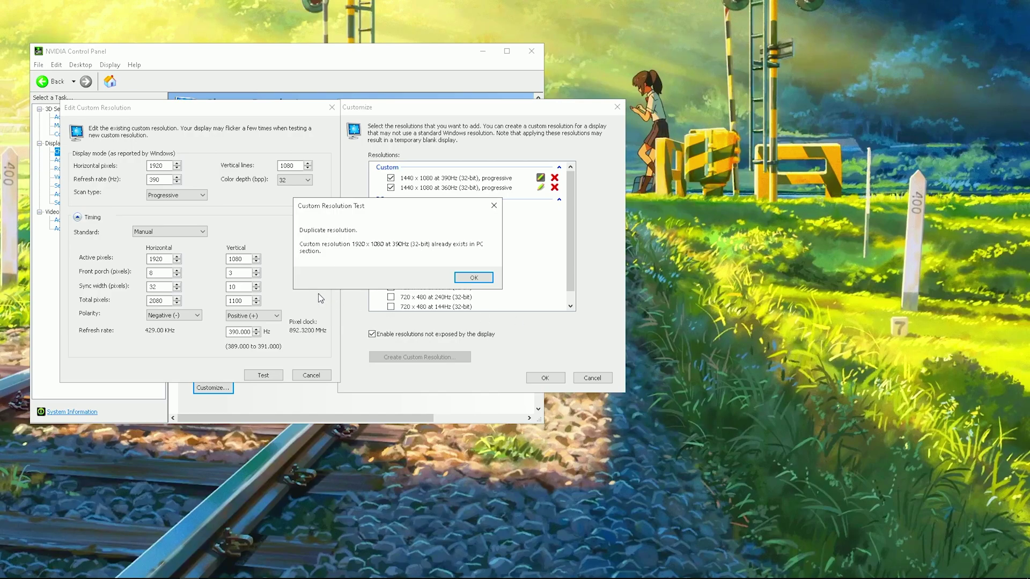
click(474, 279)
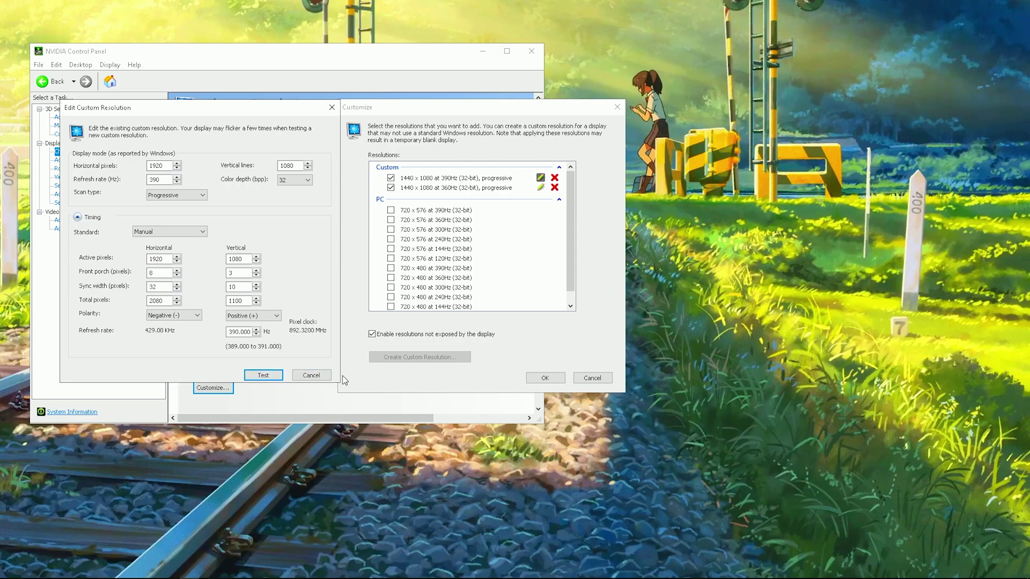
click(311, 375)
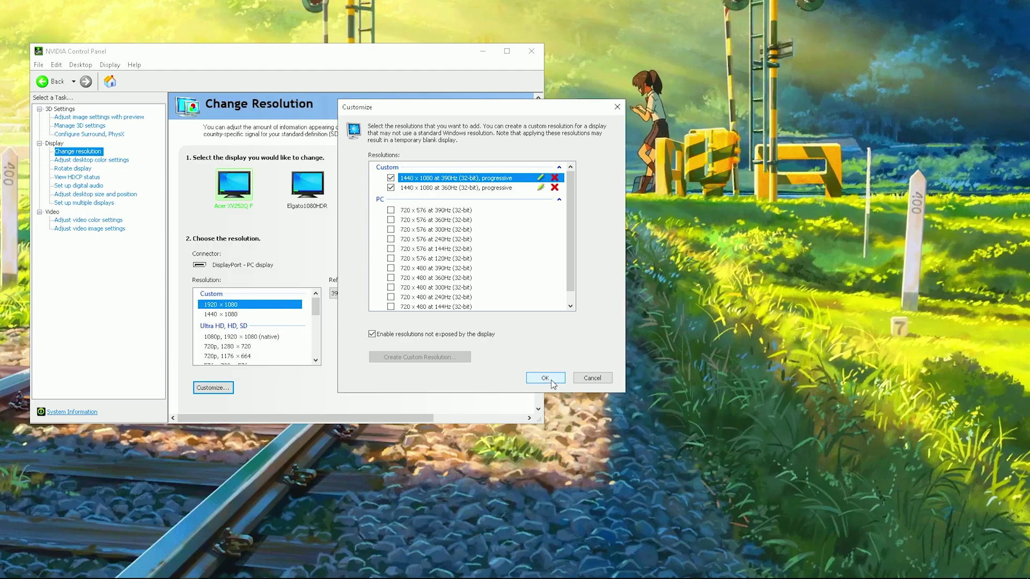
Close the custom resolutions list, keeping 390Hz as the refresh rate
click(550, 379)
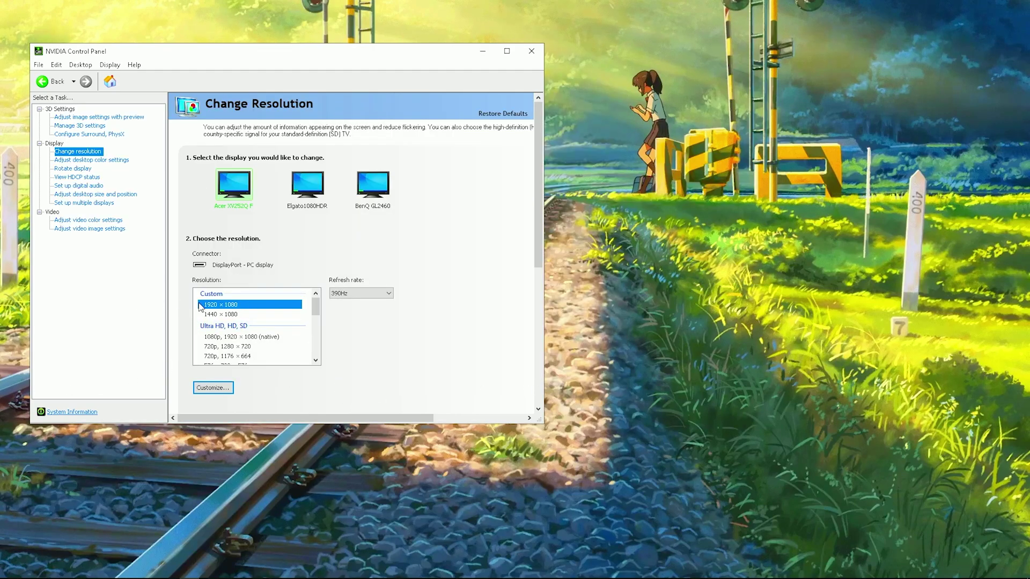
click(386, 294)
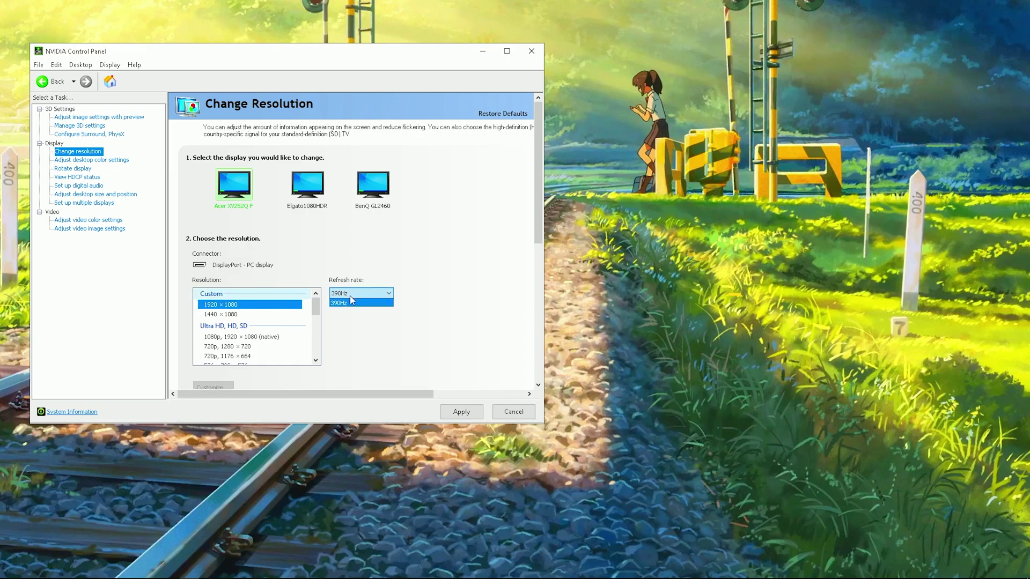
click(382, 302)
scroll(260, 324, down, 5)
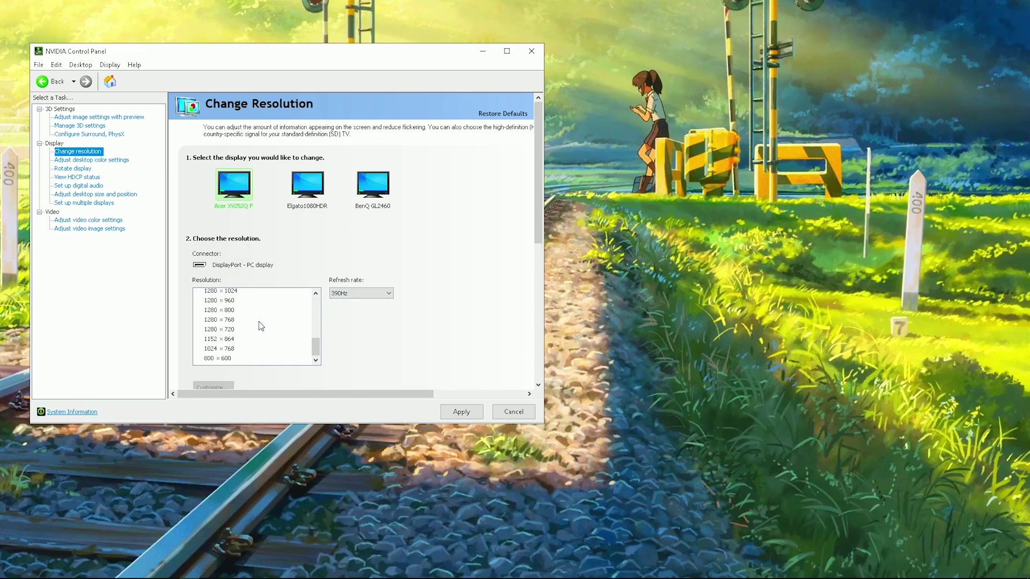
scroll(262, 322, down, 3)
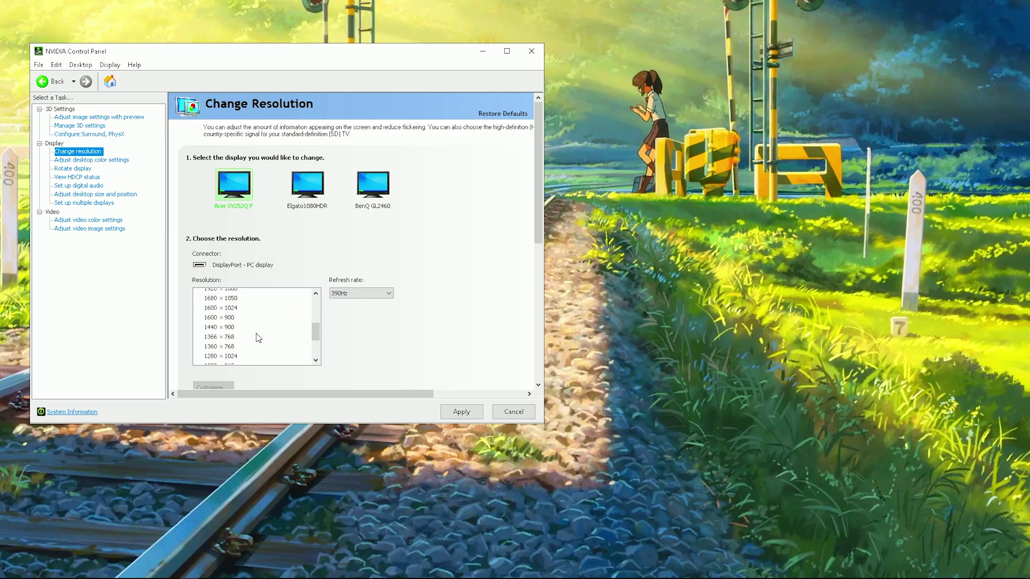
scroll(233, 303, up, 2)
Check the refresh rates of the standard PC 1920 × 1080 mode, which offers 360Hz
click(234, 317)
click(363, 294)
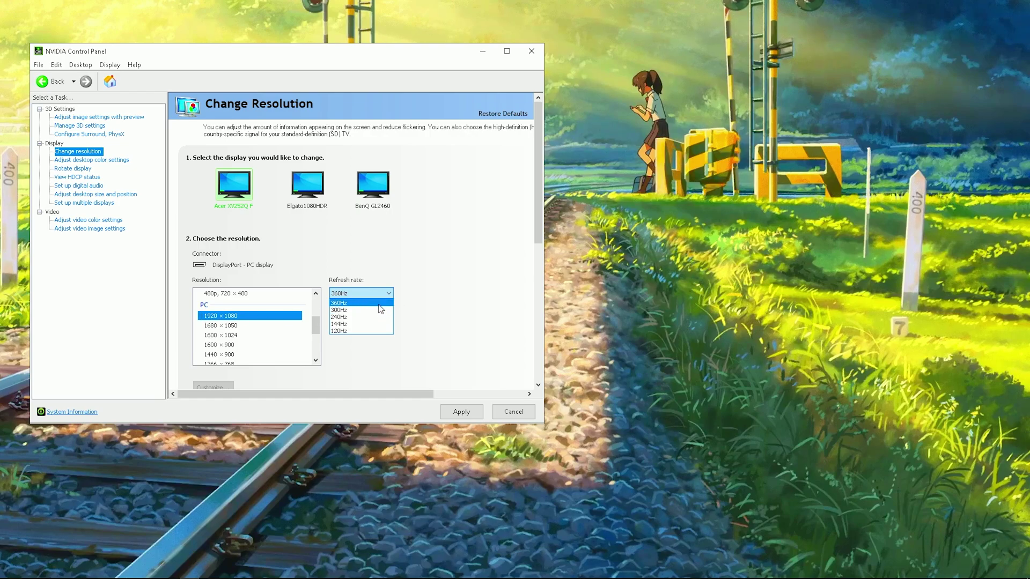
click(433, 305)
scroll(258, 321, up, 4)
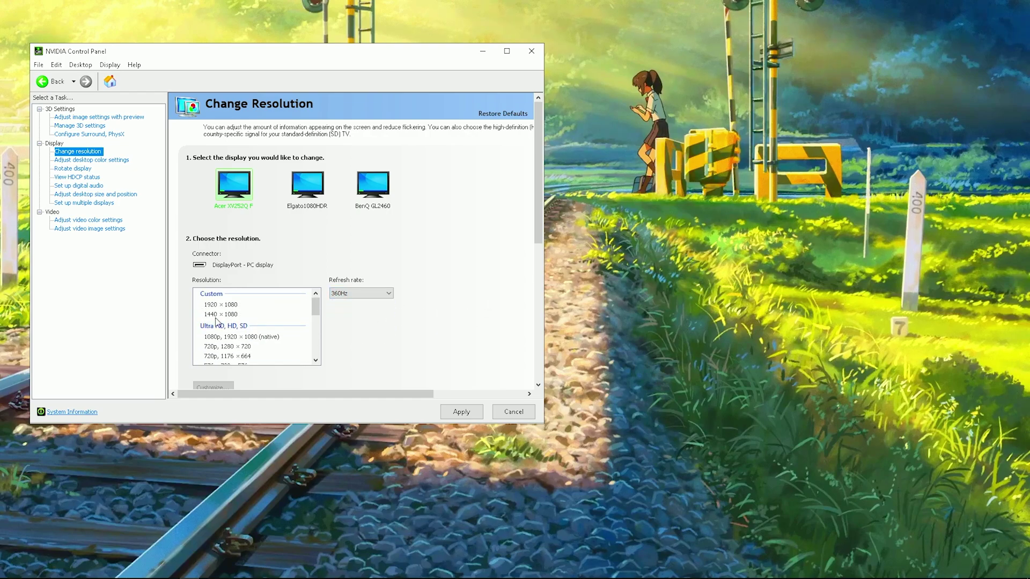
click(368, 298)
click(367, 299)
scroll(258, 322, down, 3)
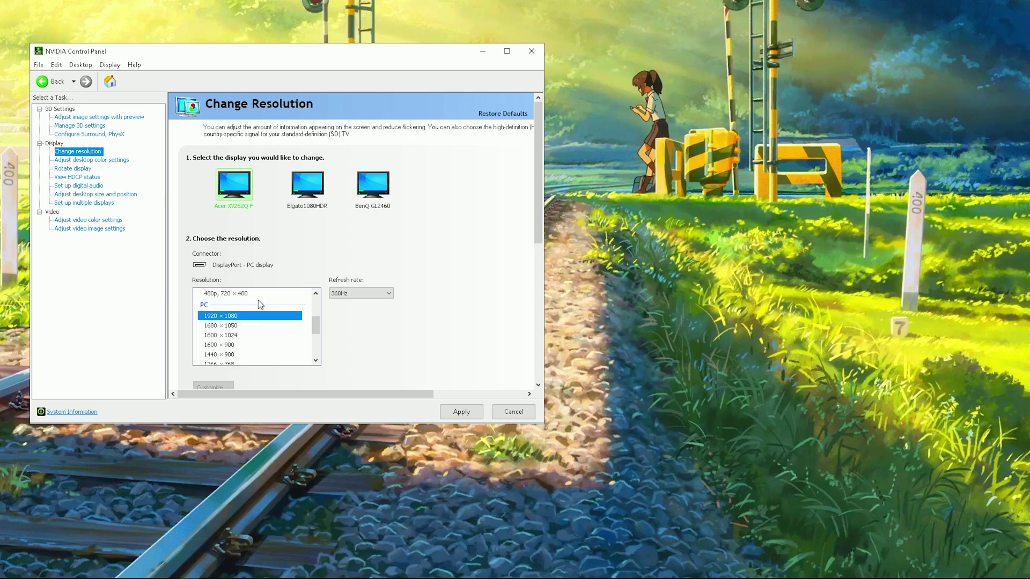
scroll(256, 333, up, 3)
scroll(256, 337, down, 3)
mouse_move(317, 329)
mouse_down()
mouse_move(323, 344)
mouse_move(321, 332)
mouse_up()
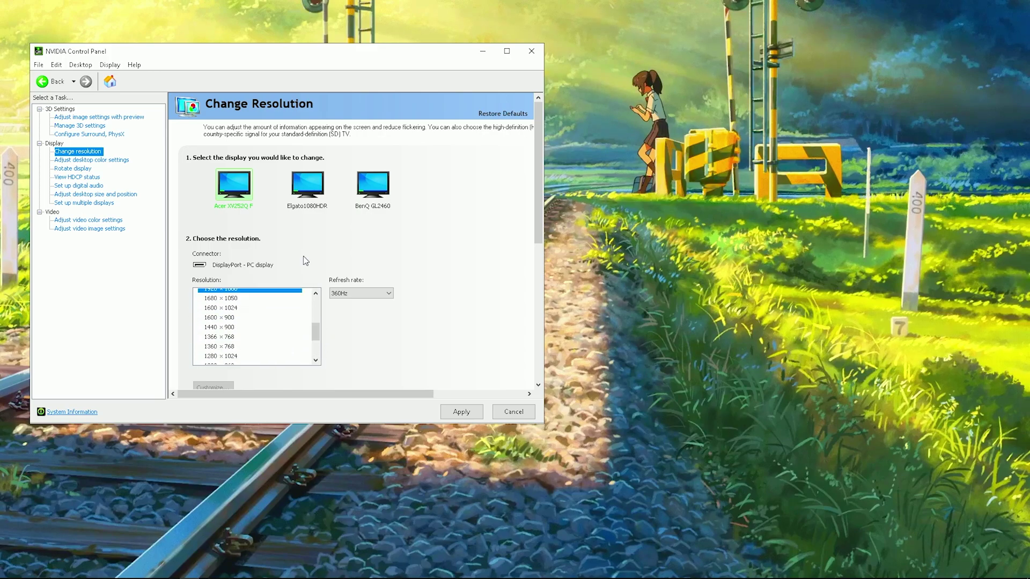
scroll(300, 322, up, 5)
Select custom 1920 × 1080 at 390Hz, apply it, and keep the new configuration
click(217, 306)
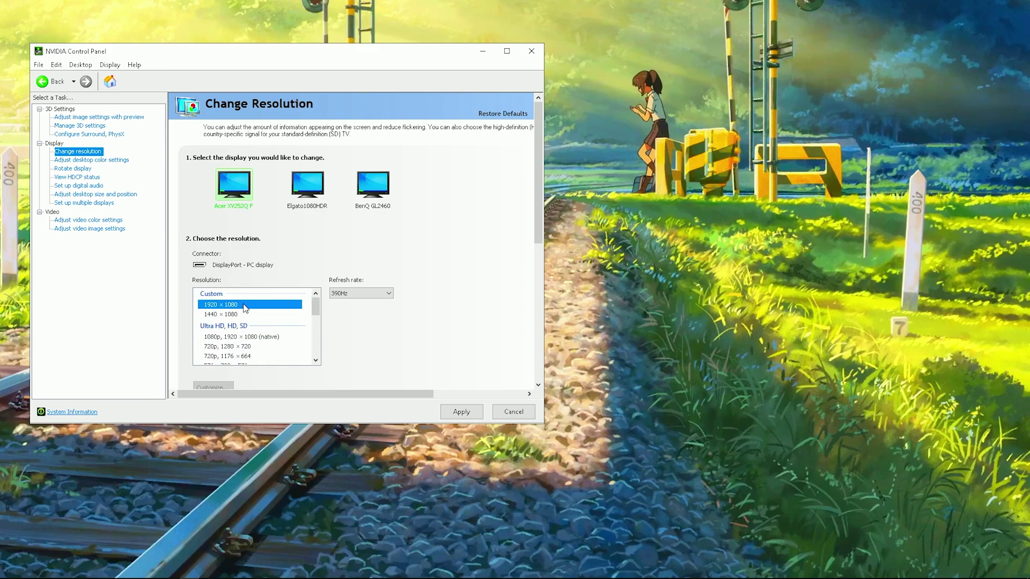
click(365, 294)
click(338, 304)
click(362, 293)
click(358, 309)
click(368, 293)
click(368, 293)
click(461, 411)
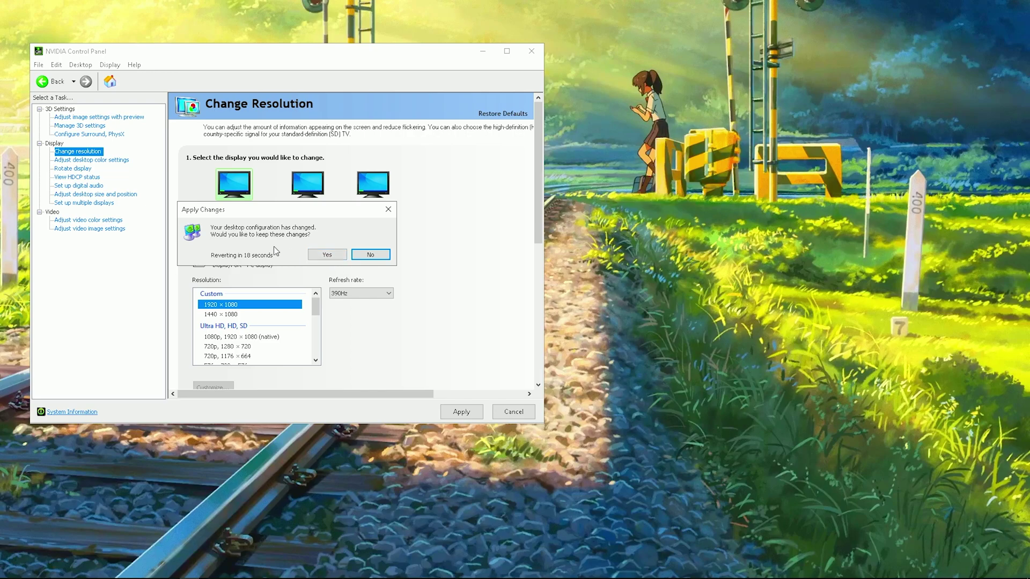
click(322, 254)
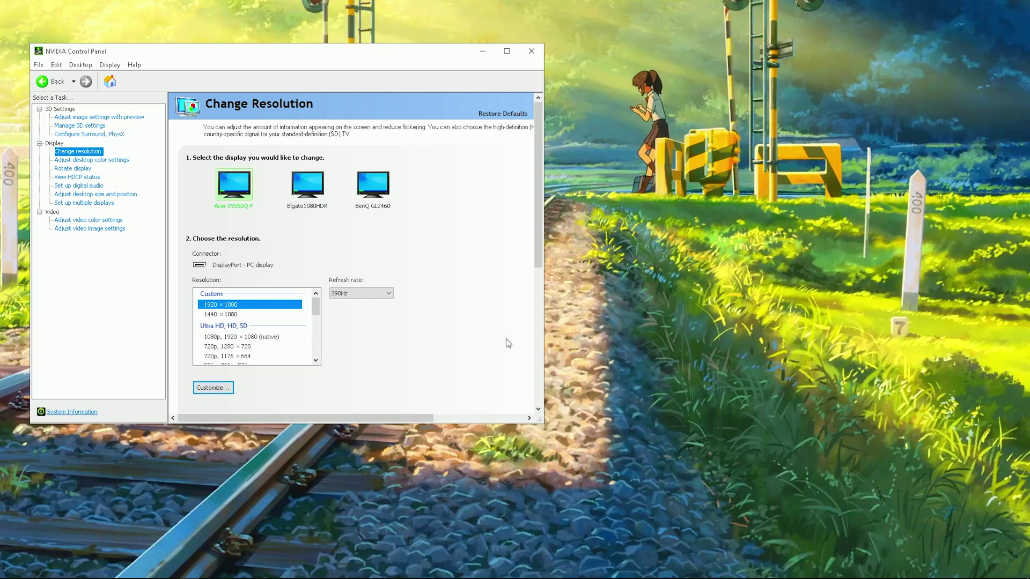